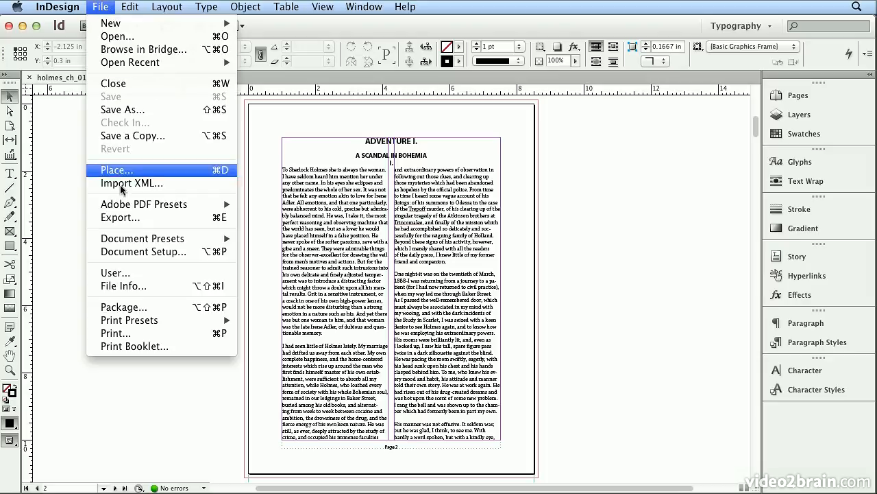
Place car.psd on page 2 and move it to about X 0.25 in, Y 2.575 in, across the two text columns.
click(126, 171)
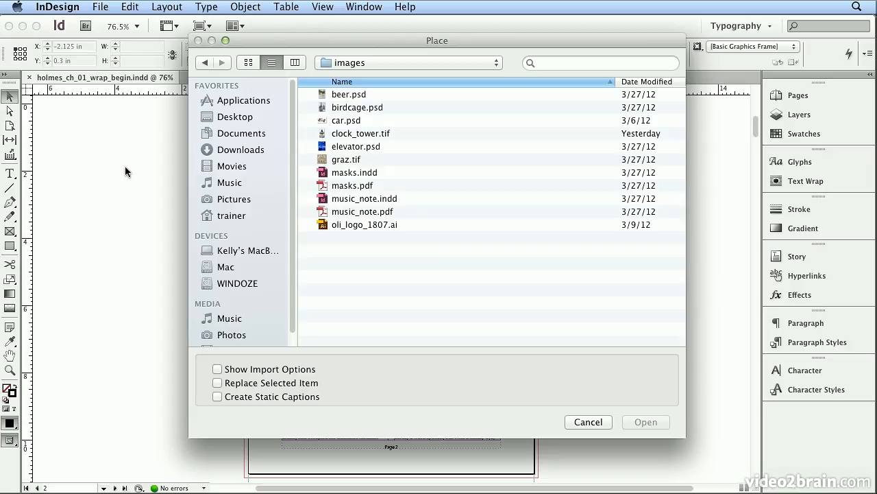
click(375, 120)
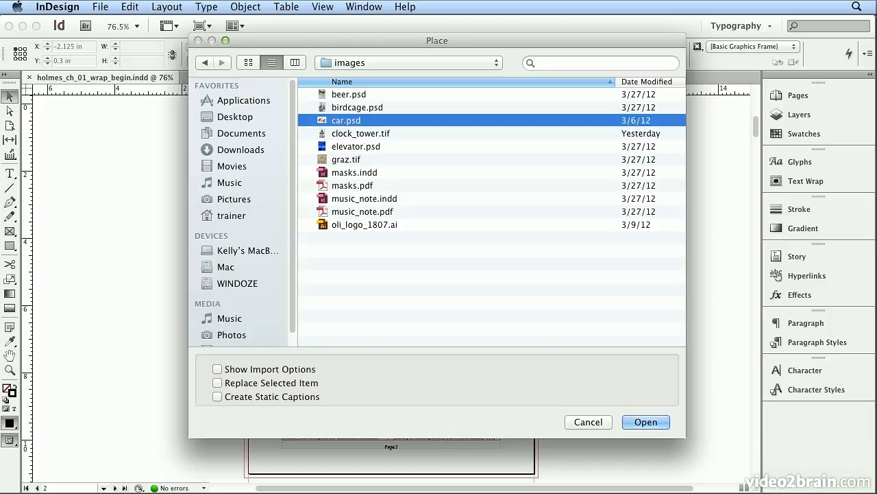
click(638, 423)
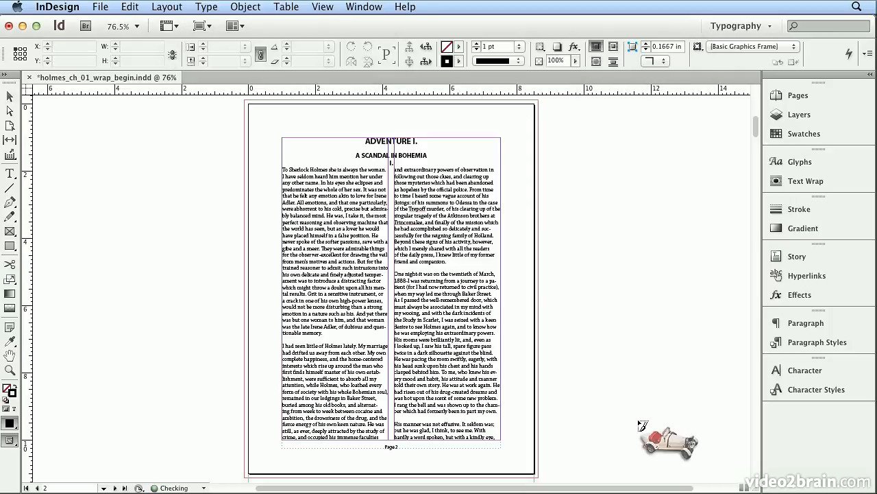
click(314, 246)
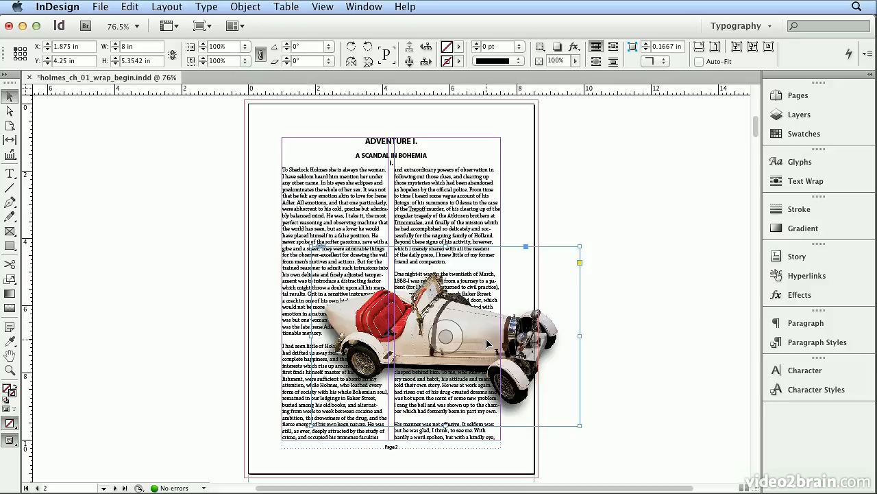
drag(479, 341, 437, 285)
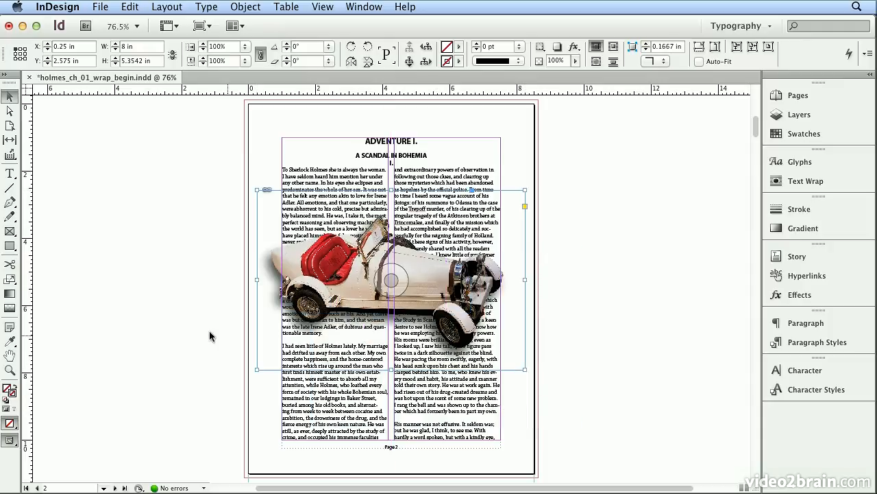
Try scaling the car image non-proportionally with the Scale tool to about 1.76 by 4.71 in, and undo the scaling.
click(11, 279)
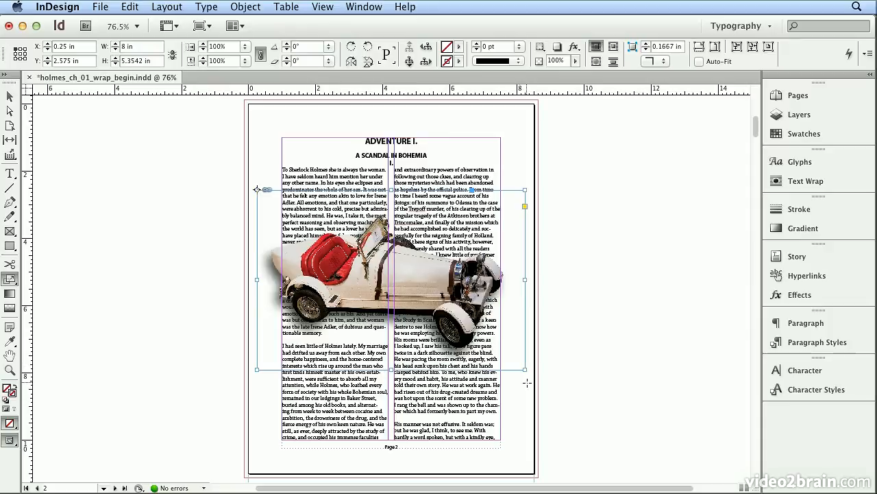
drag(524, 370, 316, 348)
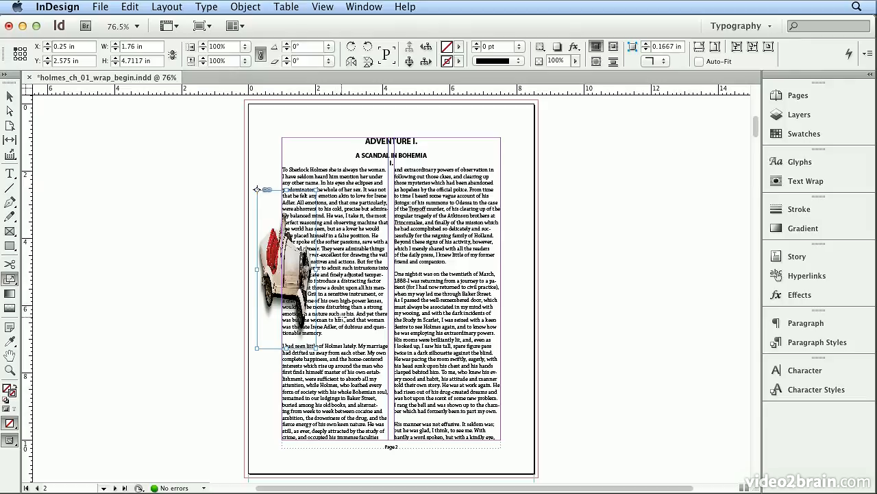
click(129, 6)
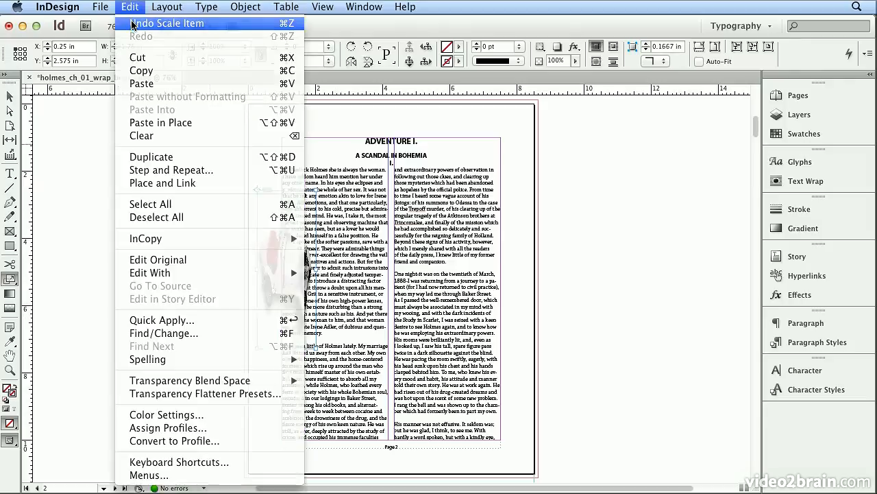
click(137, 20)
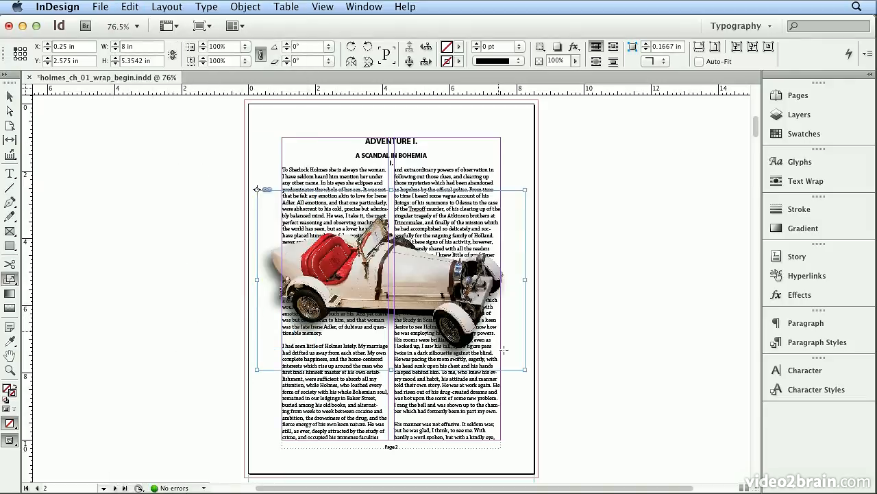
Scale the car image down proportionally to about 4.11 in wide and 2.75 in high, and return to the Selection tool.
drag(517, 367, 379, 271)
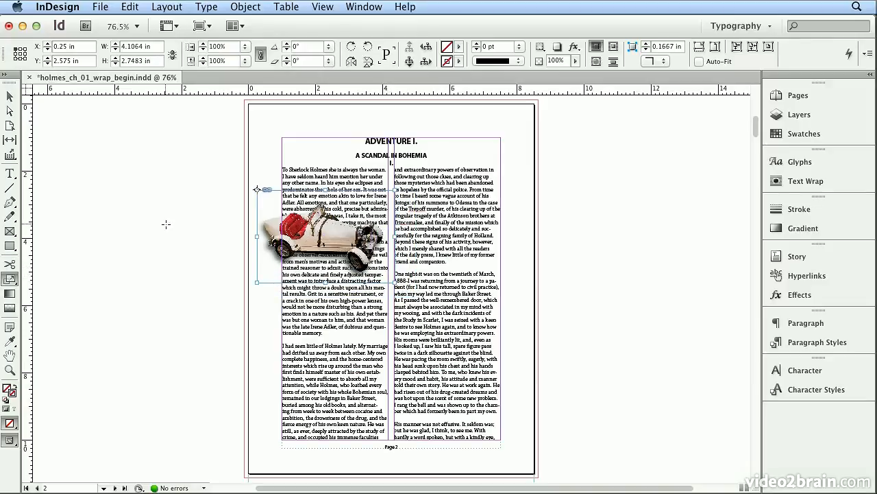
click(10, 98)
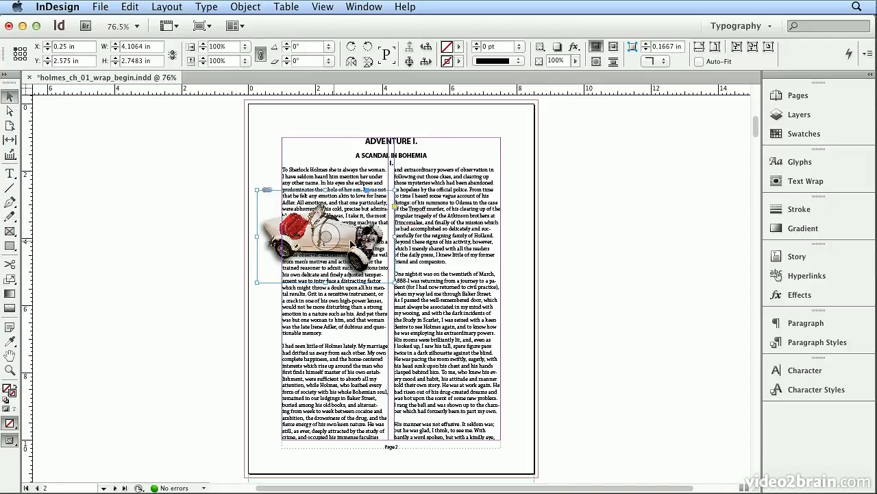
Try shifting the car picture inside its frame with the content grabber, and undo the move.
drag(326, 237, 390, 275)
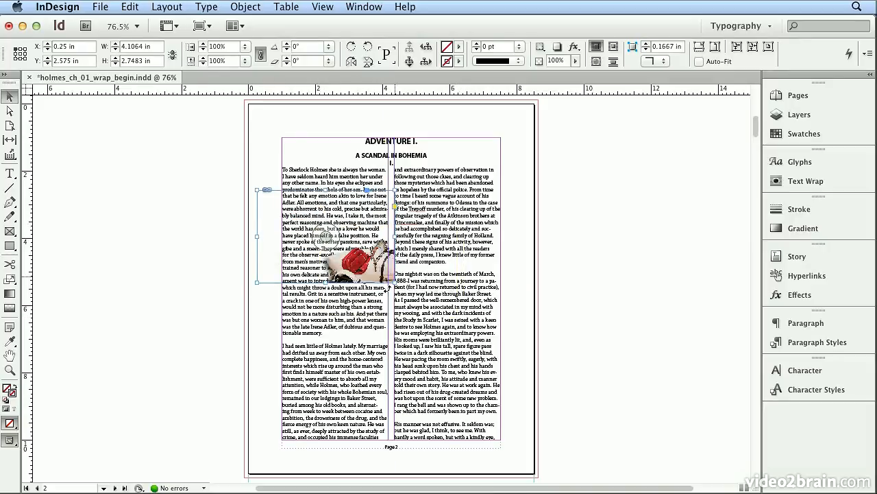
click(572, 292)
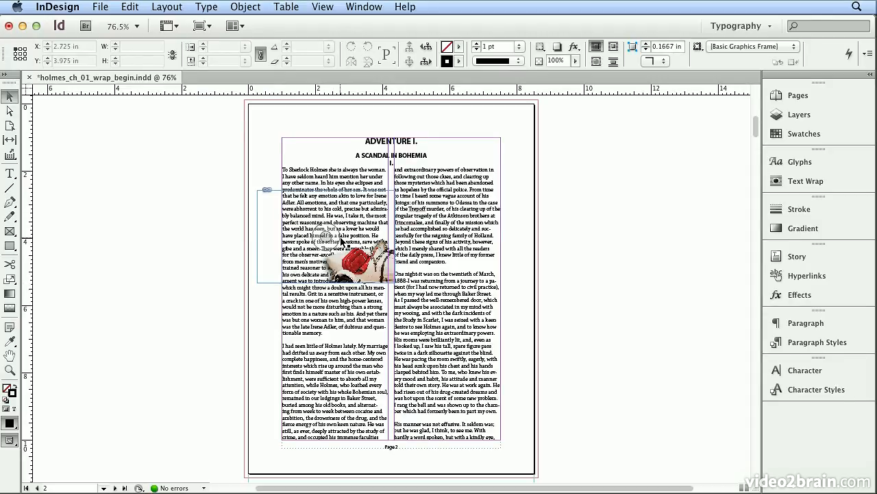
click(139, 8)
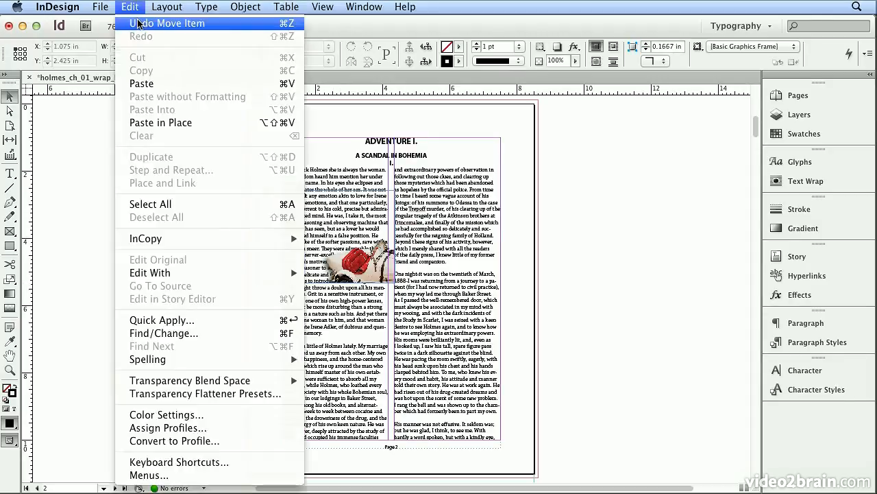
click(139, 24)
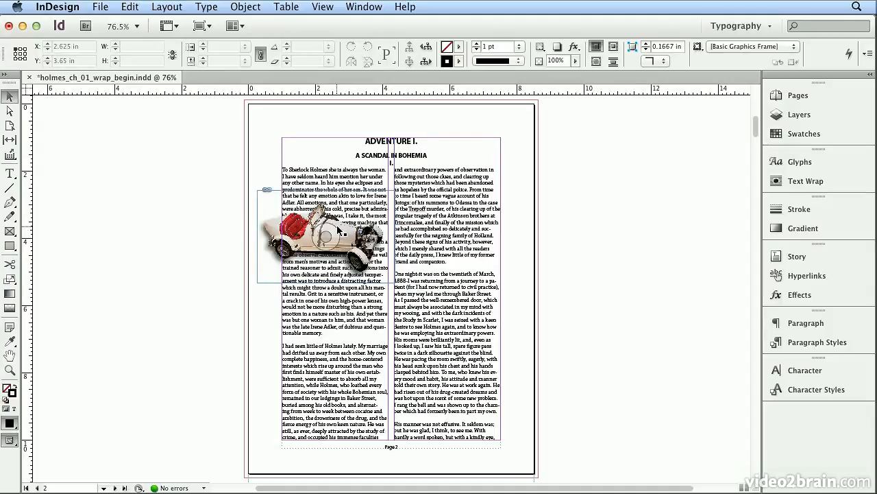
Move the car image with its frame to the page's horizontal centre, at about X 2.2 in, Y 3.43 in.
click(347, 233)
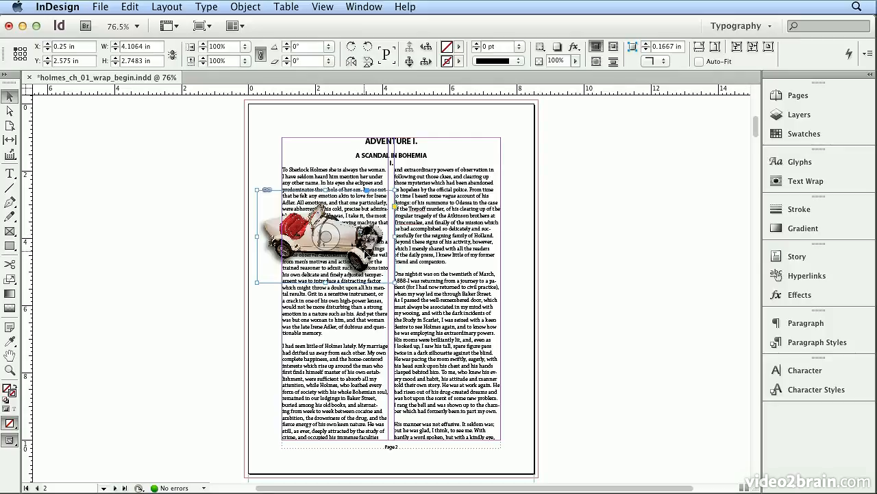
drag(369, 252, 430, 281)
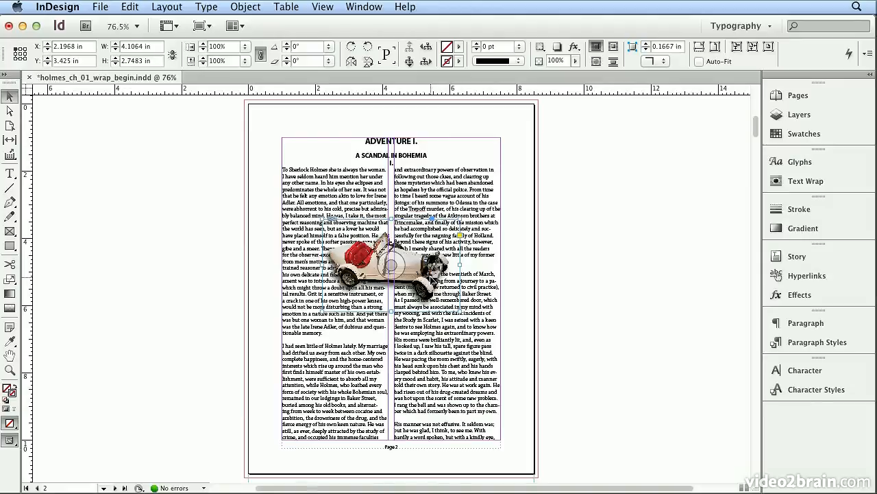
Apply a text wrap around the bounding box of the car image.
key(super+1)
key(super+equal)
key(super+equal)
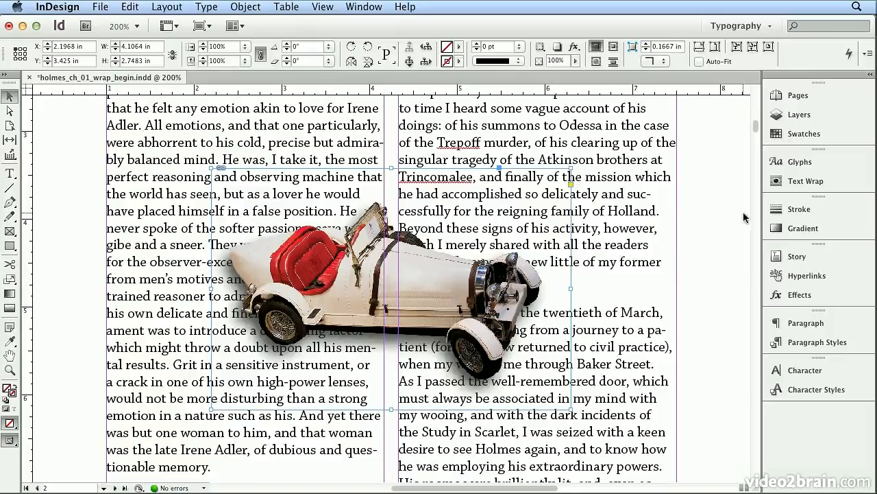
click(790, 181)
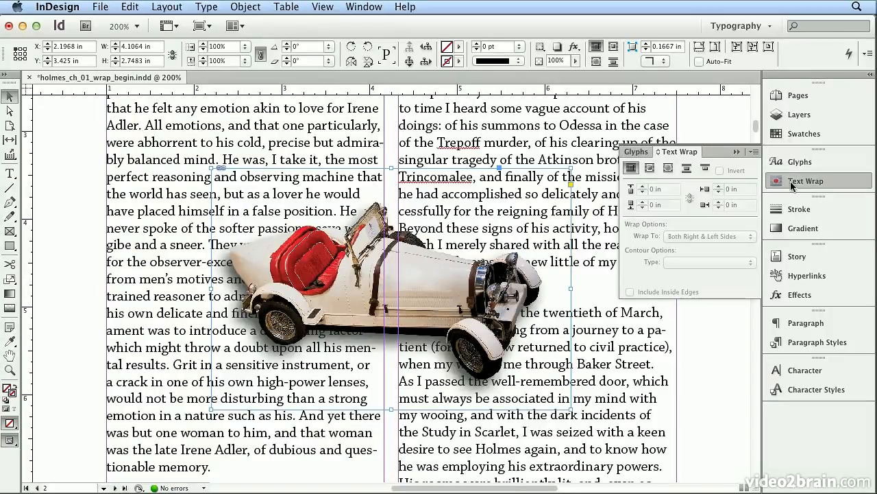
click(761, 30)
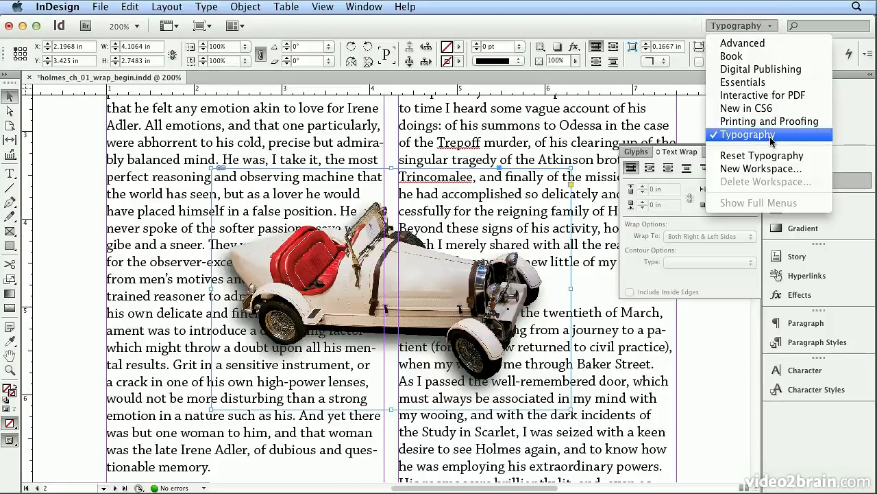
click(761, 19)
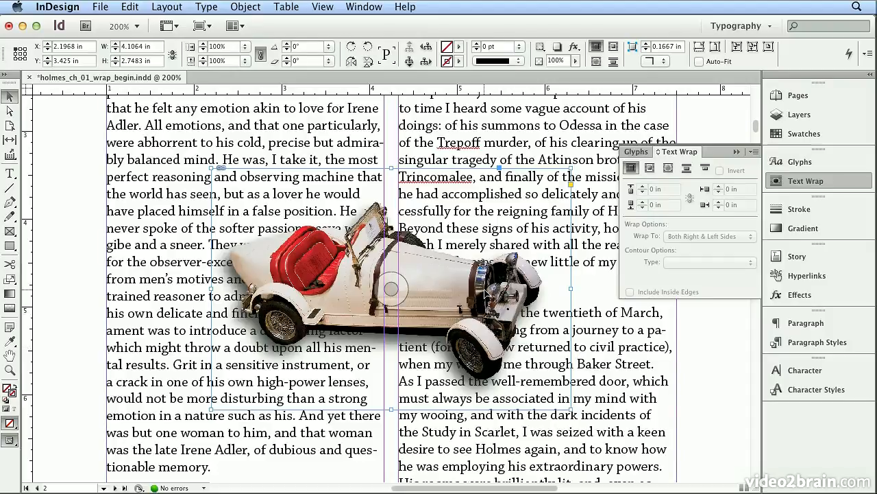
click(649, 168)
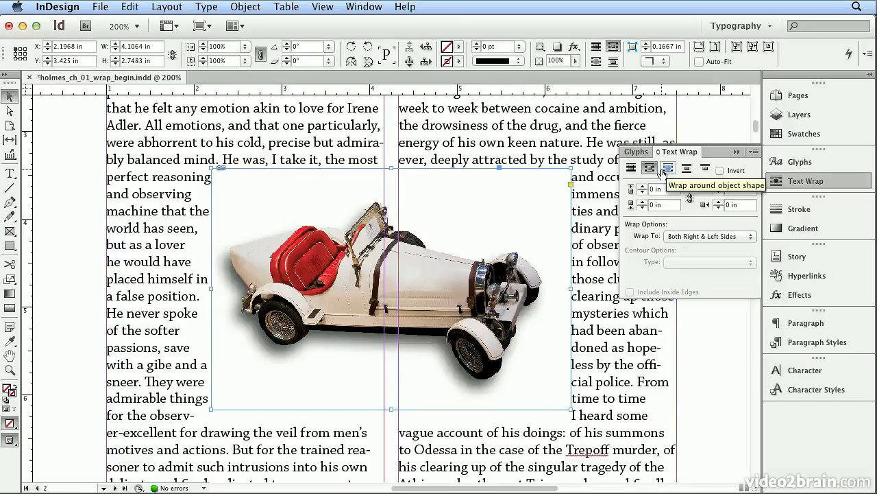
Change the car's text wrap to follow the object shape, with the contour type Detect Edges.
click(667, 168)
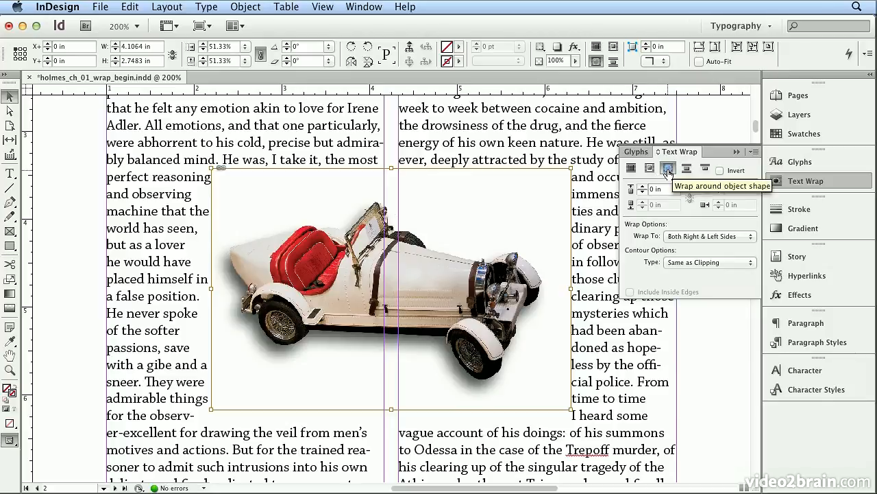
click(671, 264)
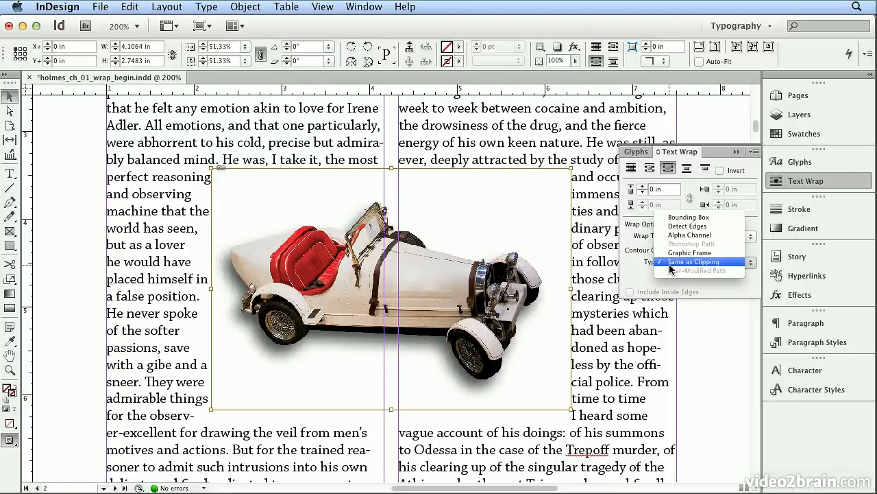
click(677, 226)
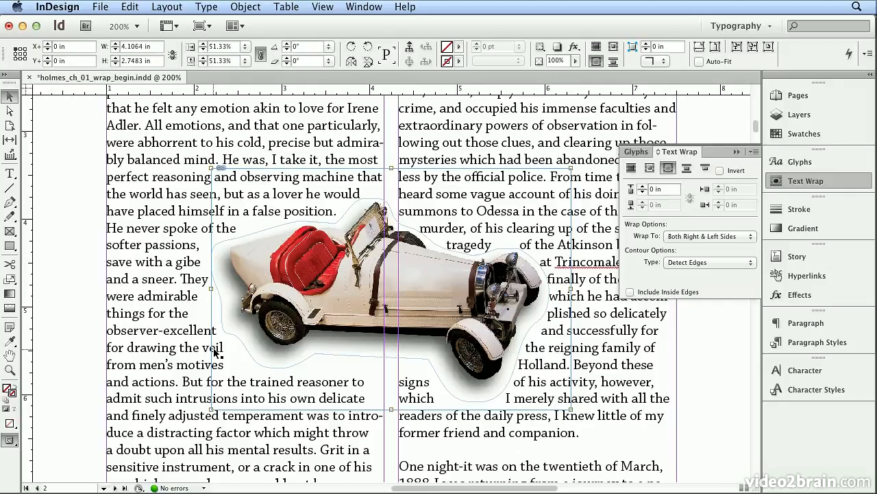
Try the Jump Object and Jump to Next Column wraps on the car, and return to wrapping around the object shape.
click(687, 168)
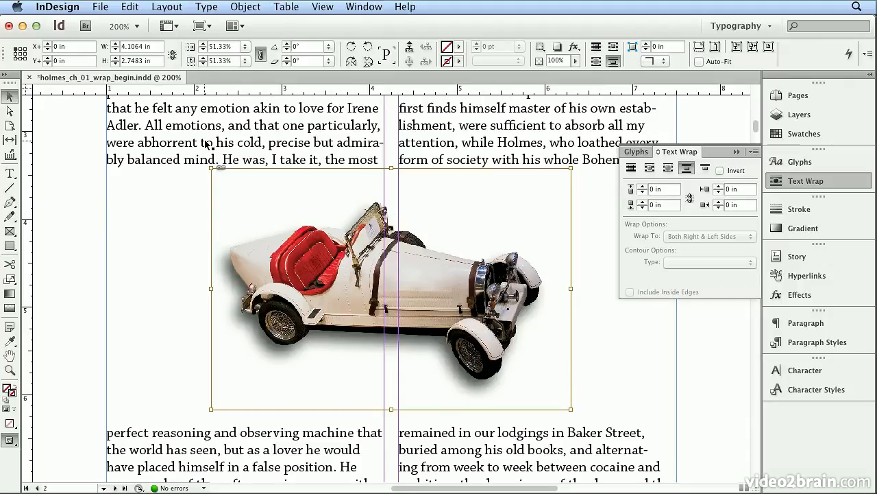
click(321, 7)
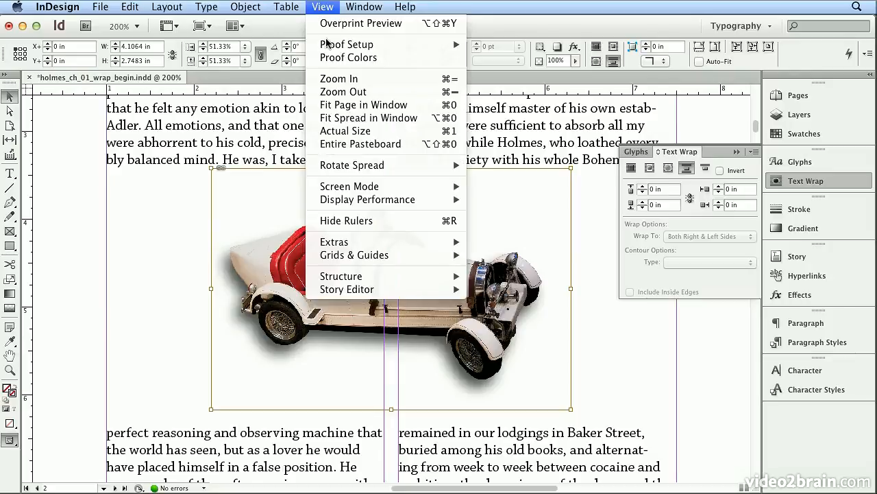
click(346, 108)
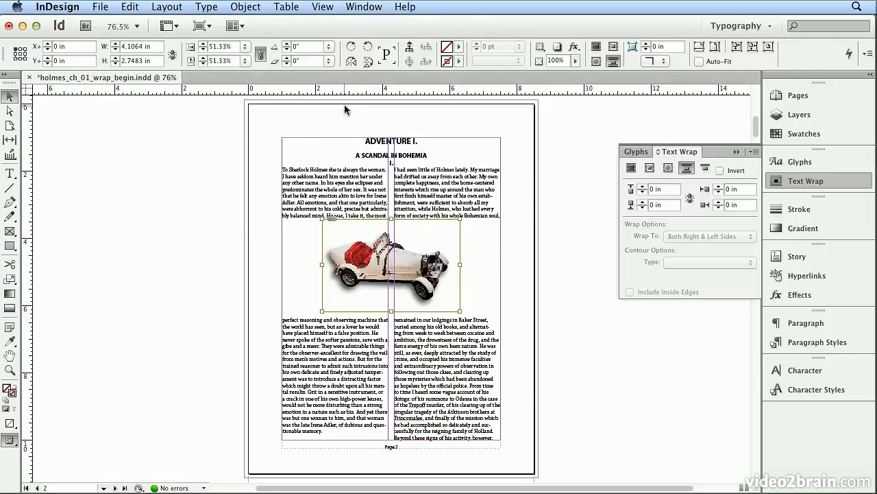
click(704, 171)
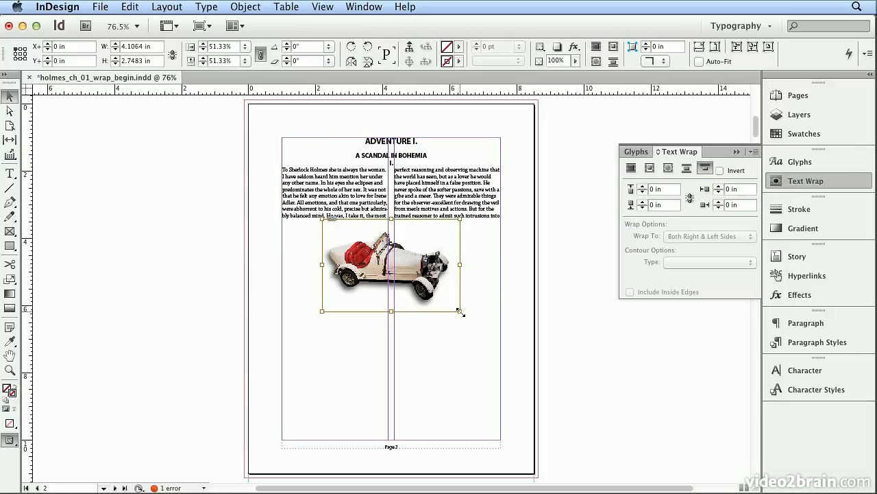
click(665, 170)
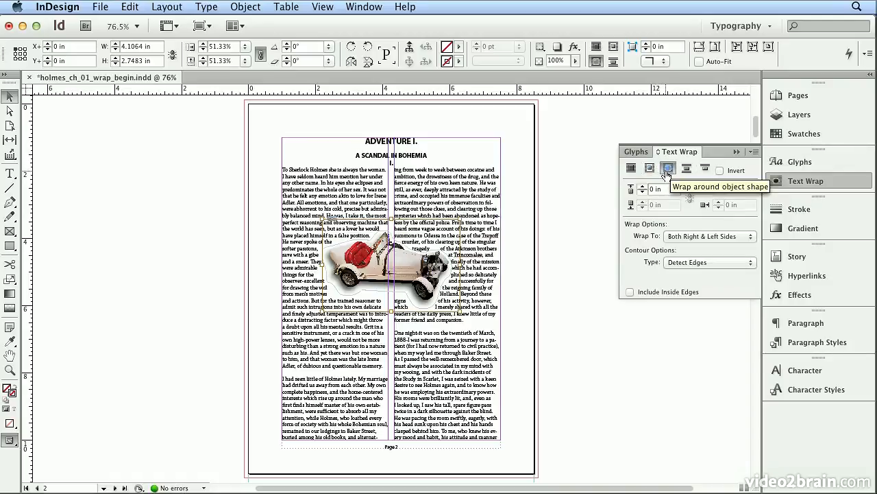
Tighten the text wrap around the car by setting its offset to -0.0625 in.
key(super+equal)
key(super+equal)
key(super+equal)
key(super+equal)
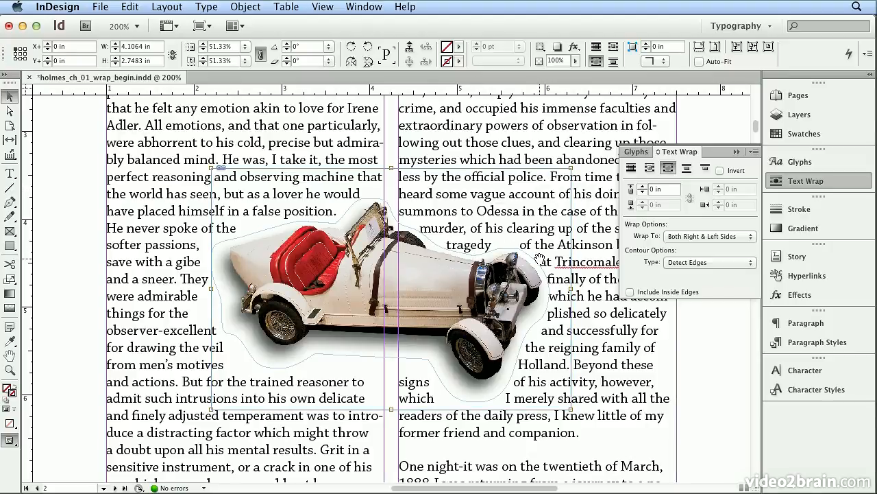
click(643, 194)
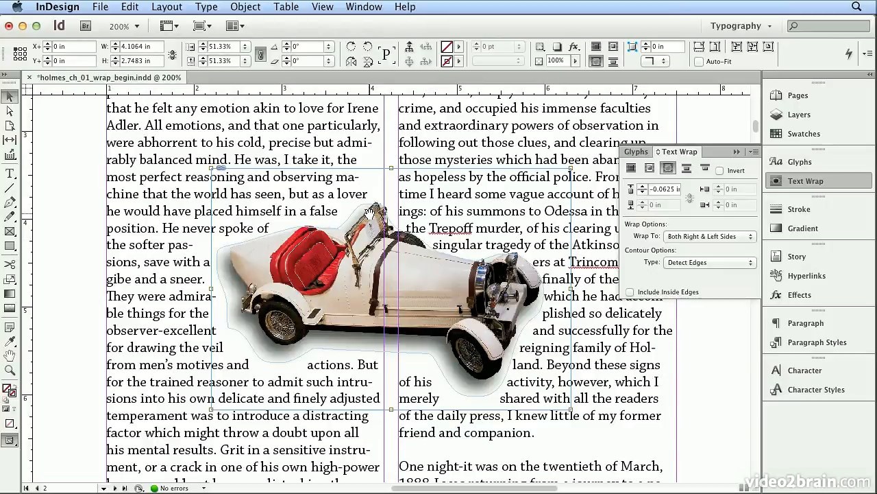
Reshape the text wrap path with the Direct Selection tool, pulling its points in closer beneath the car's rear wheel.
click(12, 111)
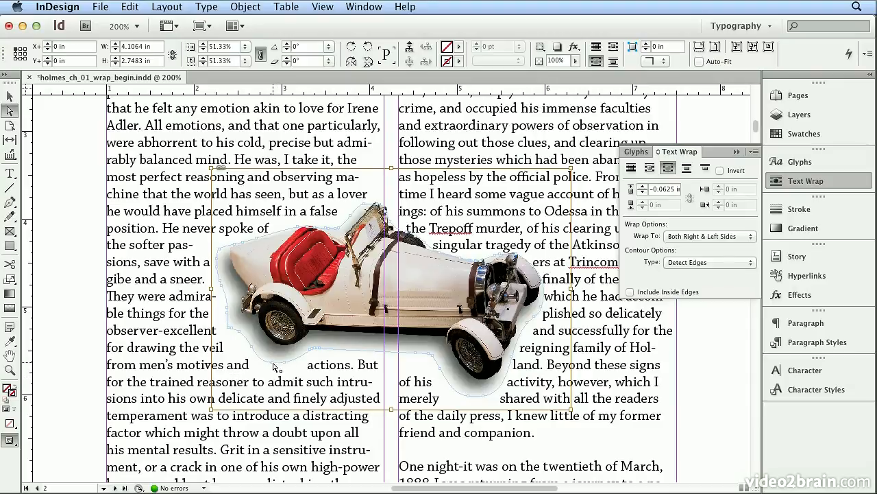
drag(276, 367, 304, 368)
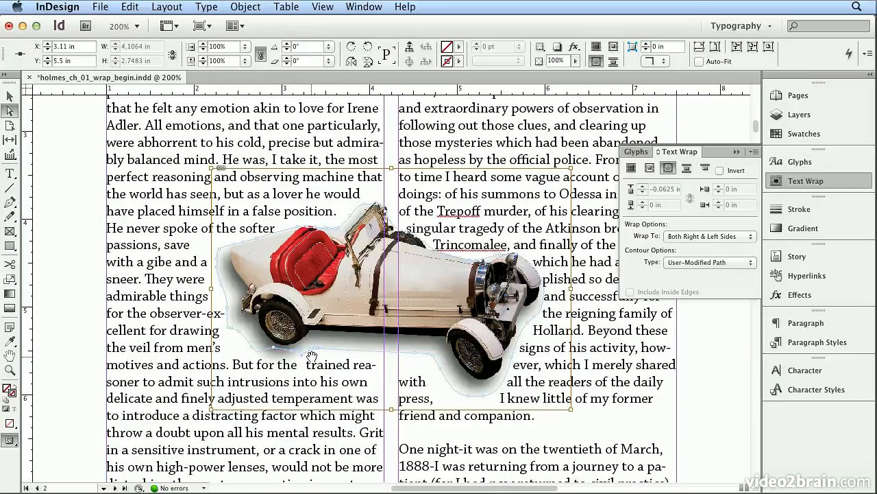
drag(312, 351, 307, 347)
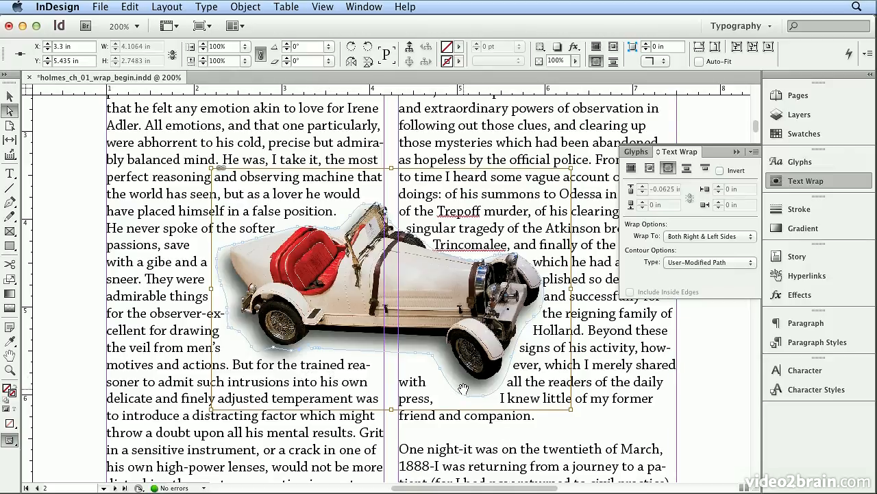
Reshape the wrap path around the car's front wheel, raising the points beneath the tire and pulling one outward behind the wheel.
drag(470, 400, 471, 375)
drag(448, 410, 445, 387)
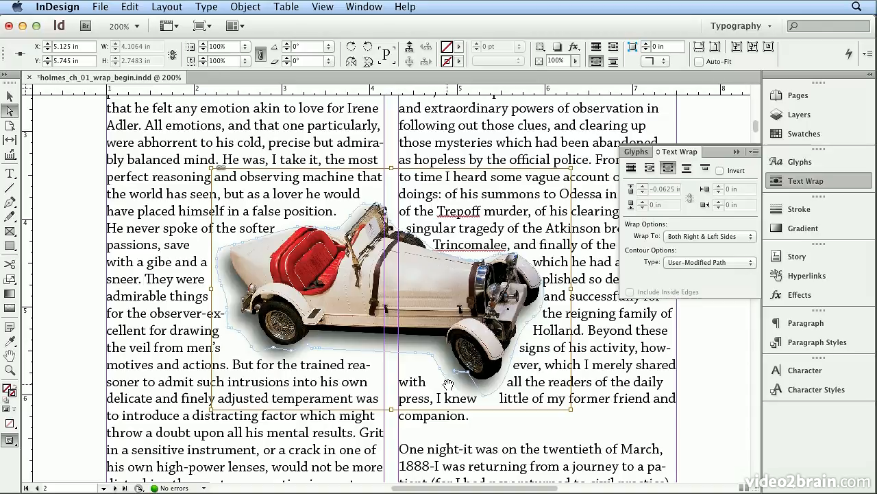
drag(449, 387, 409, 383)
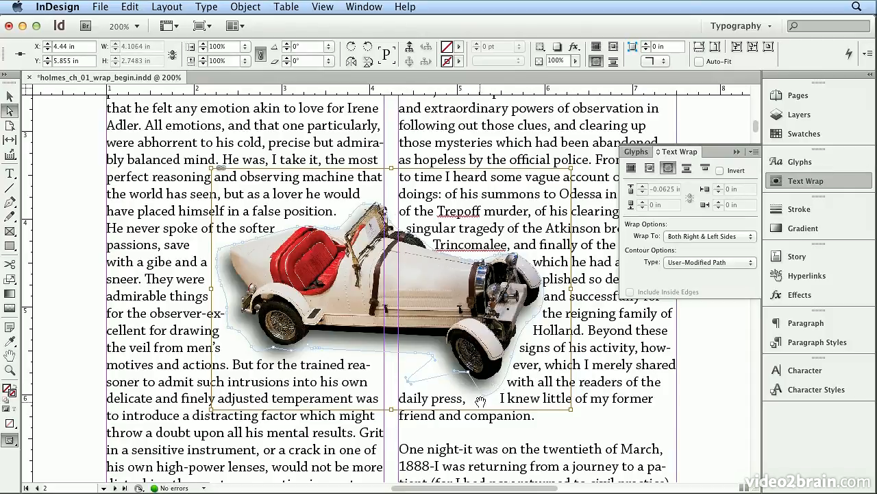
drag(485, 397, 488, 381)
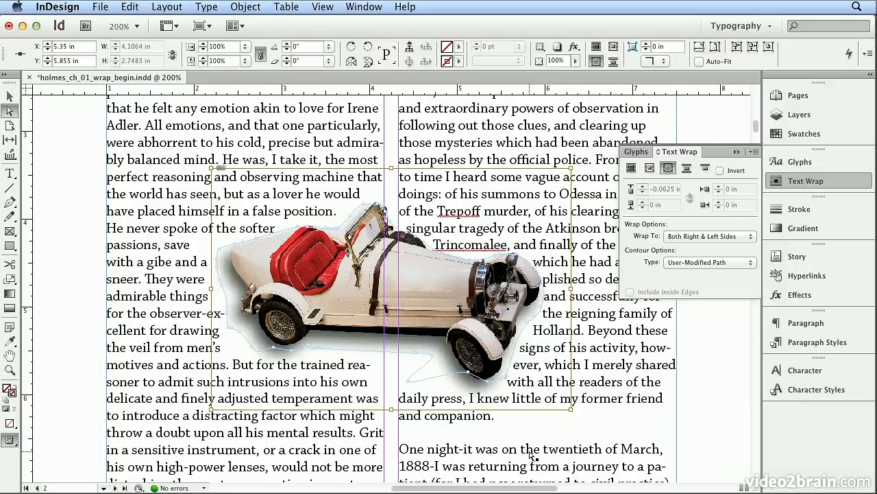
click(494, 258)
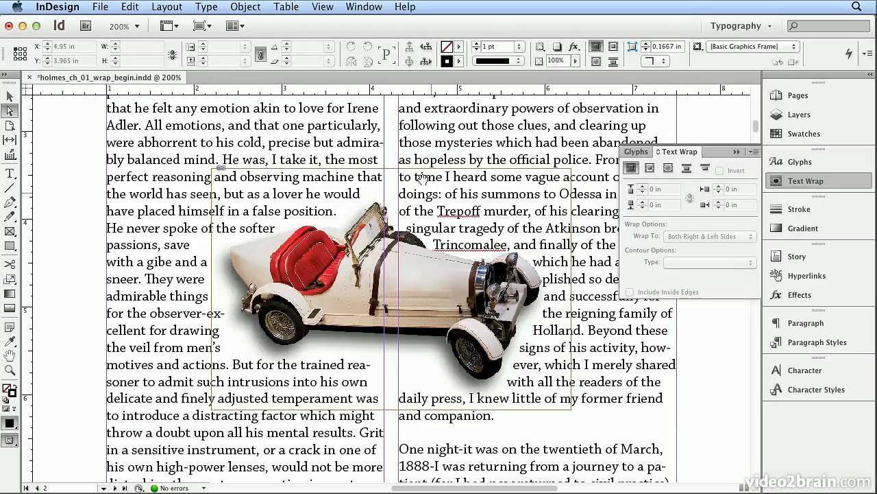
View the whole page in the Preview screen mode to check the text wrap.
key(super+0)
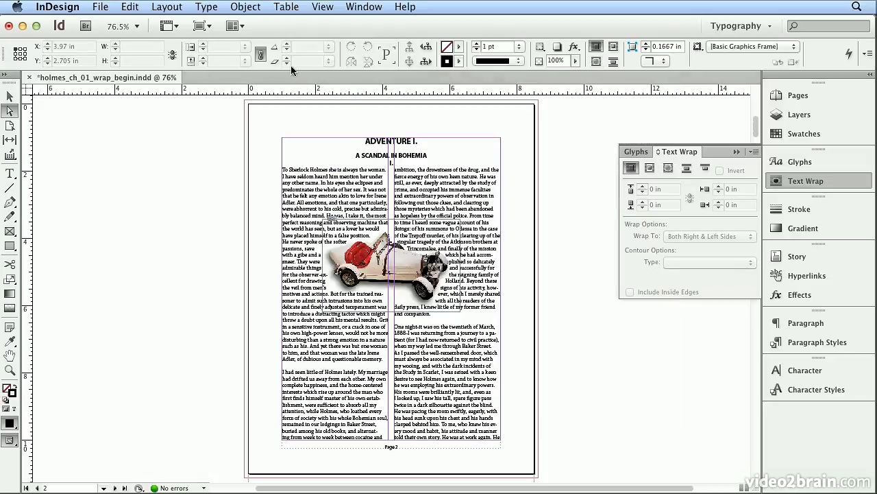
click(203, 27)
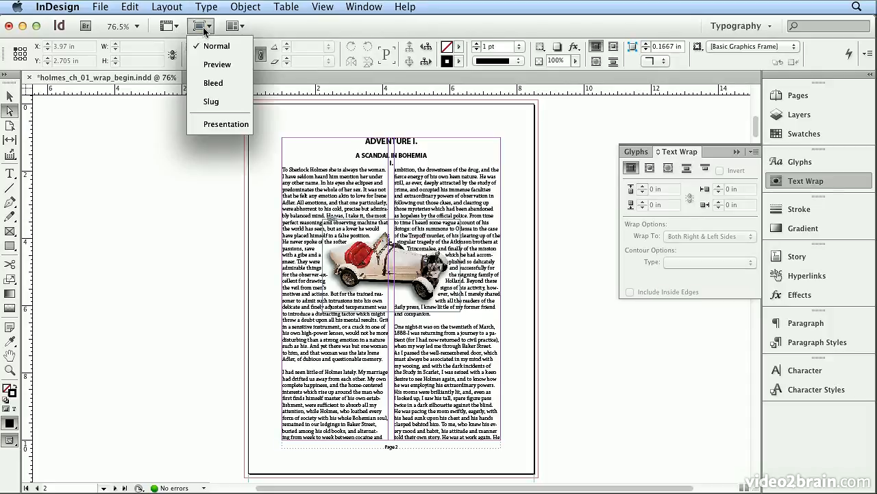
click(207, 63)
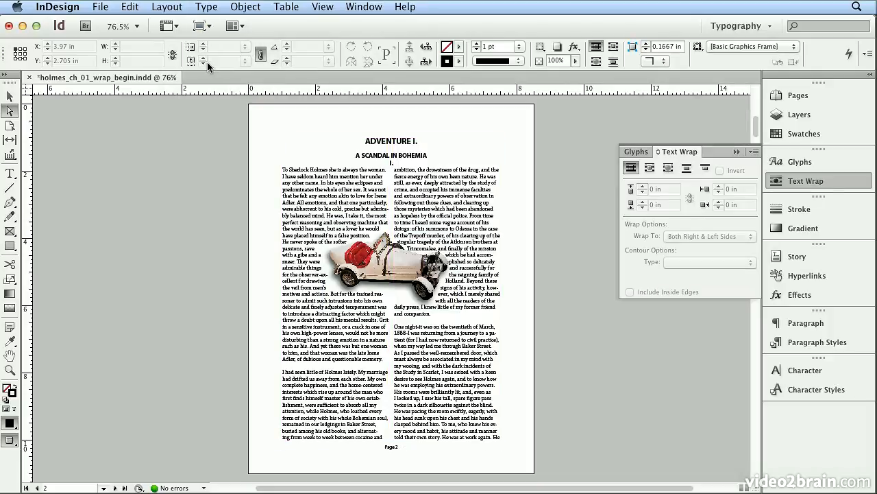
Reshape the car's wrap path, pulling points outward above the hood and above the rear body to push the text away.
click(386, 243)
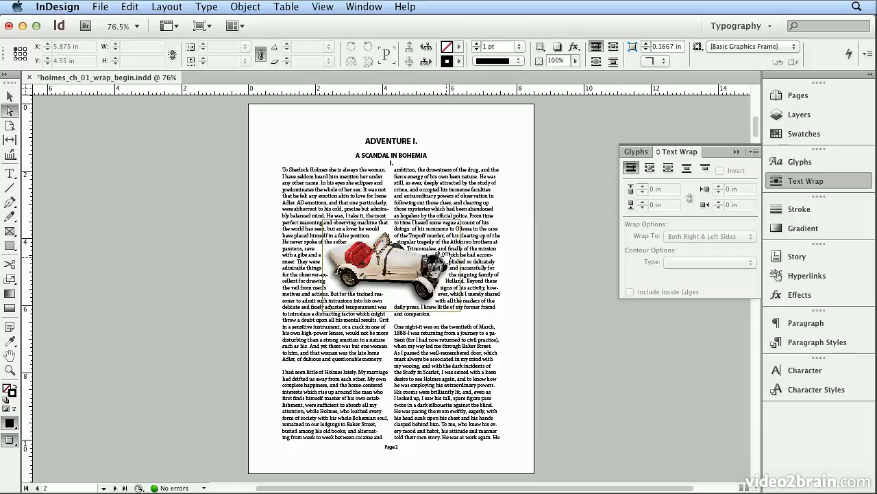
click(426, 259)
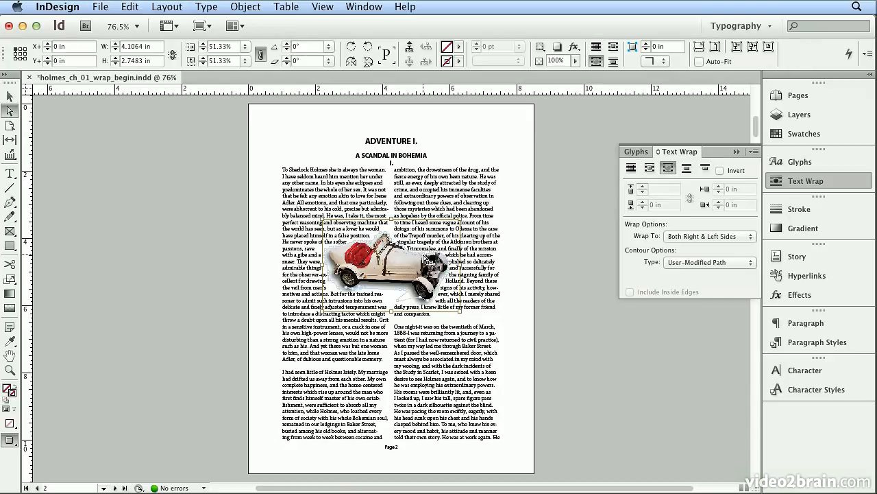
key(super+equal)
key(super+equal)
key(super+equal)
key(super+equal)
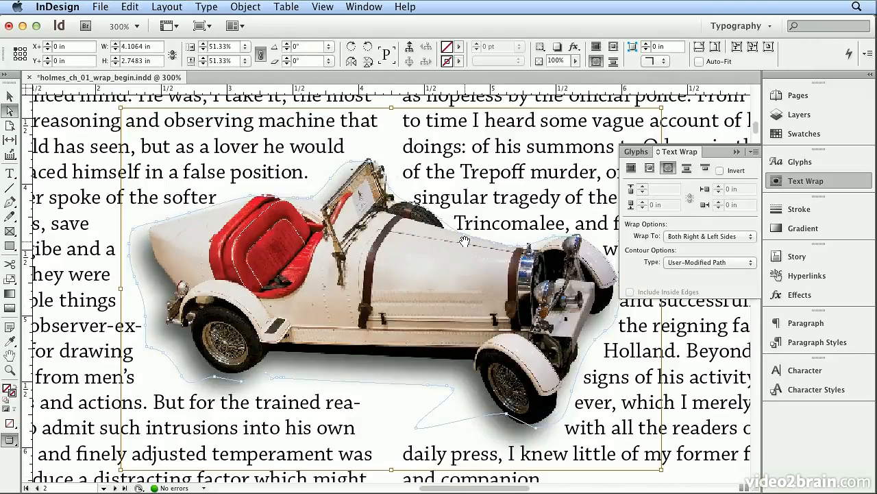
drag(465, 238, 435, 205)
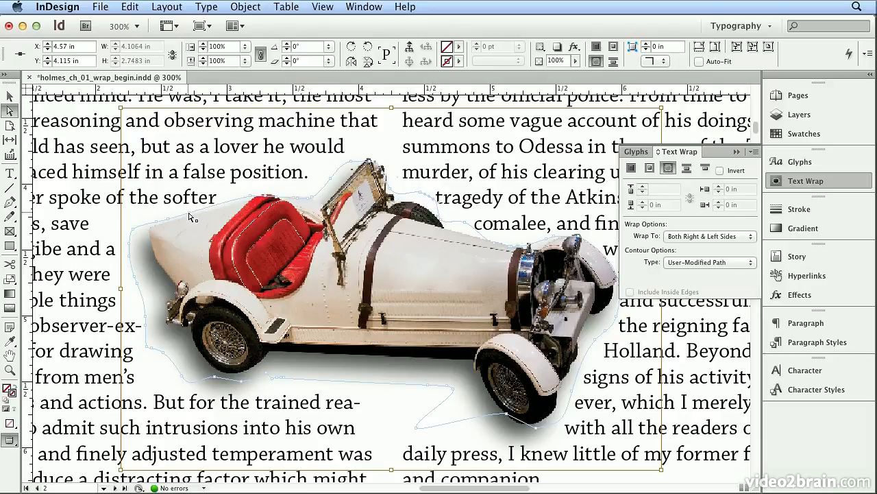
drag(192, 217, 188, 203)
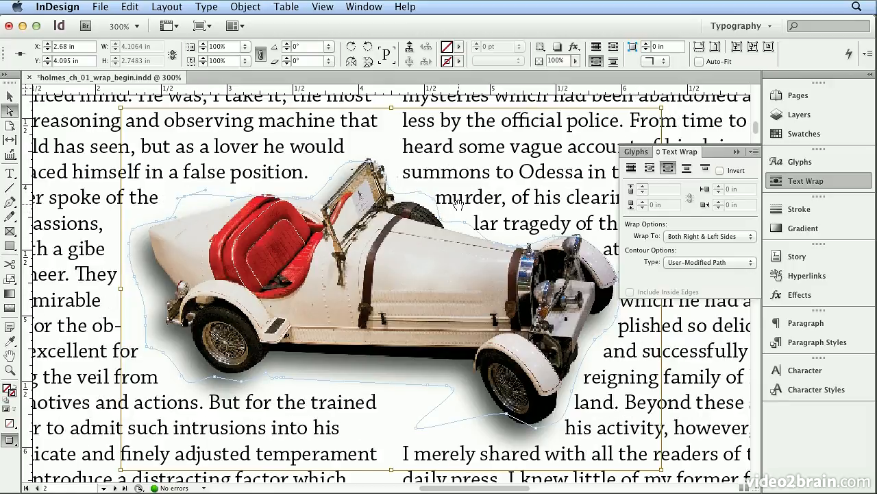
Examine the wrap on the full page with the car deselected, and return the screen mode to Normal.
click(315, 6)
click(319, 111)
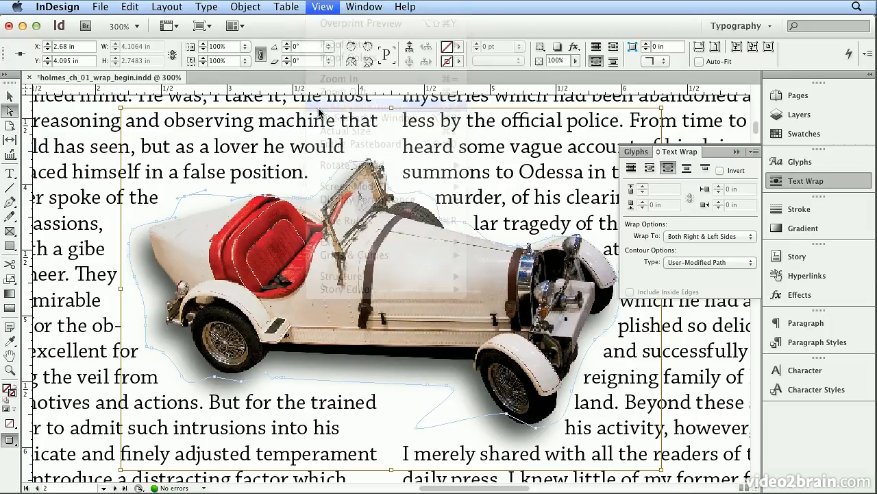
click(184, 184)
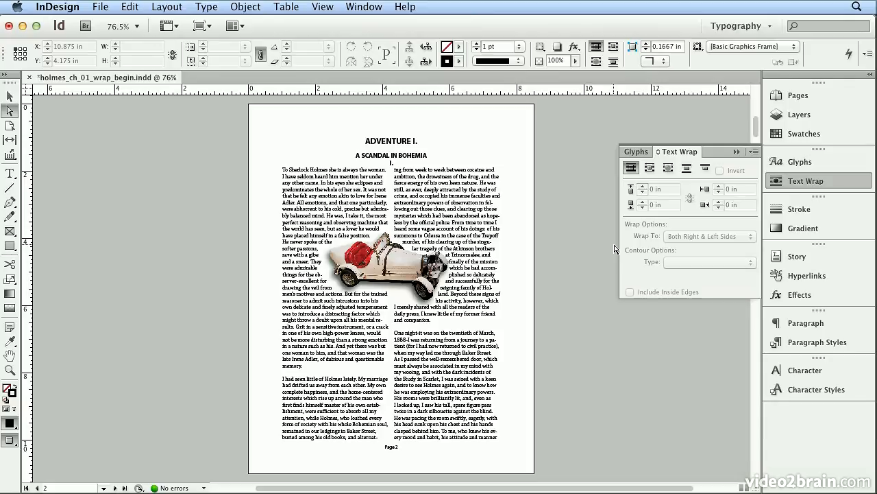
click(201, 26)
click(209, 45)
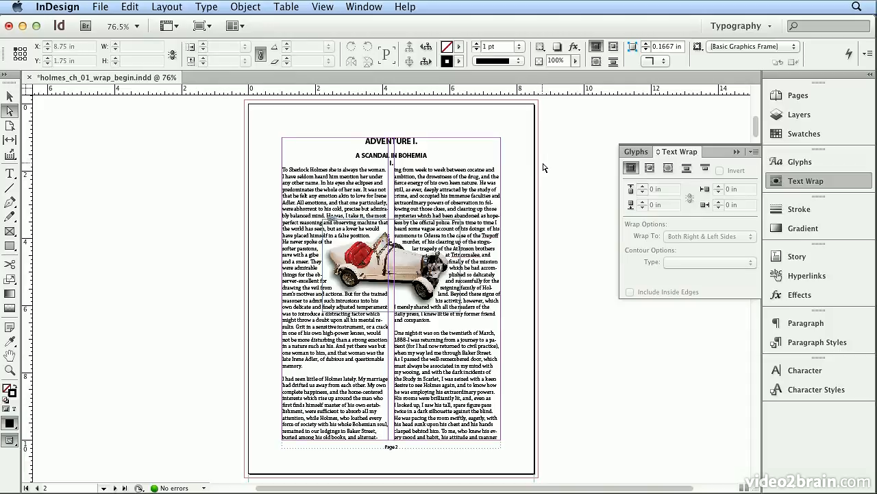
Set the default wrap with nothing selected to wrap around the bounding box, and draw a 2.425 by 0.85 in text frame over the second column.
click(649, 168)
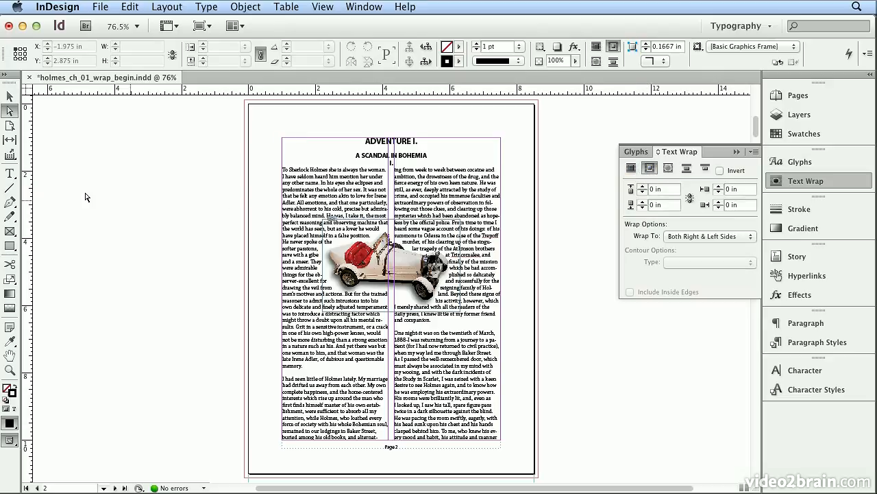
click(14, 175)
mouse_move(479, 182)
mouse_down()
mouse_move(556, 213)
mouse_move(526, 206)
mouse_move(511, 185)
mouse_move(473, 185)
mouse_up()
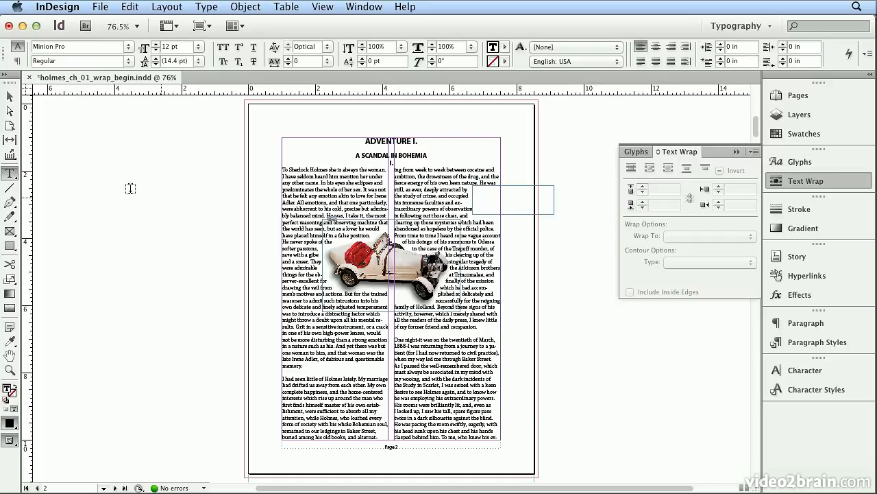
Delete the trial text frame and set the default wrap to No text wrap with nothing selected.
click(10, 97)
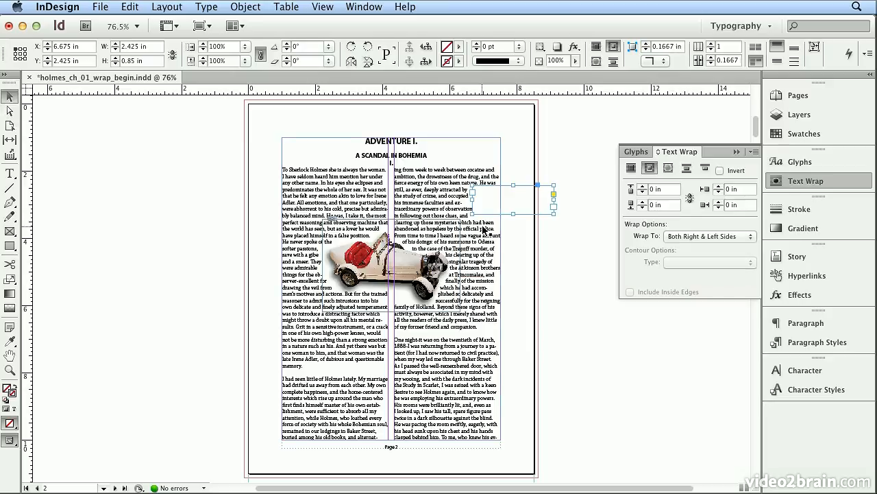
key(Delete)
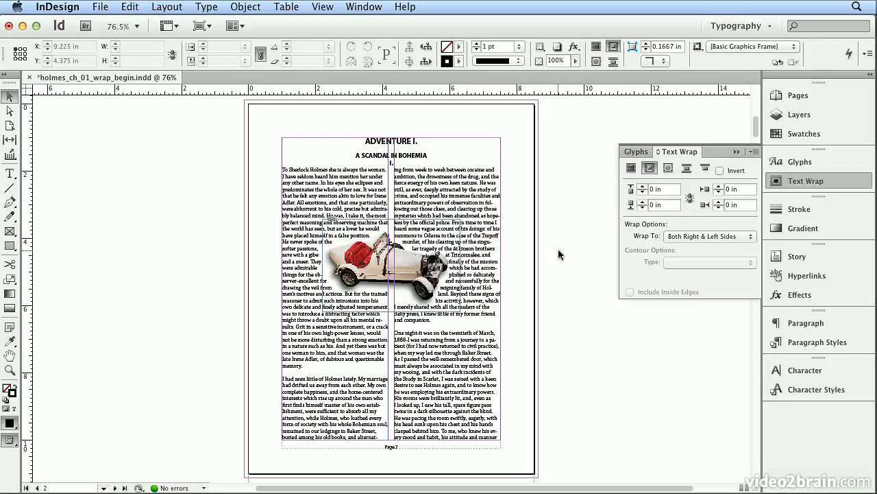
click(629, 169)
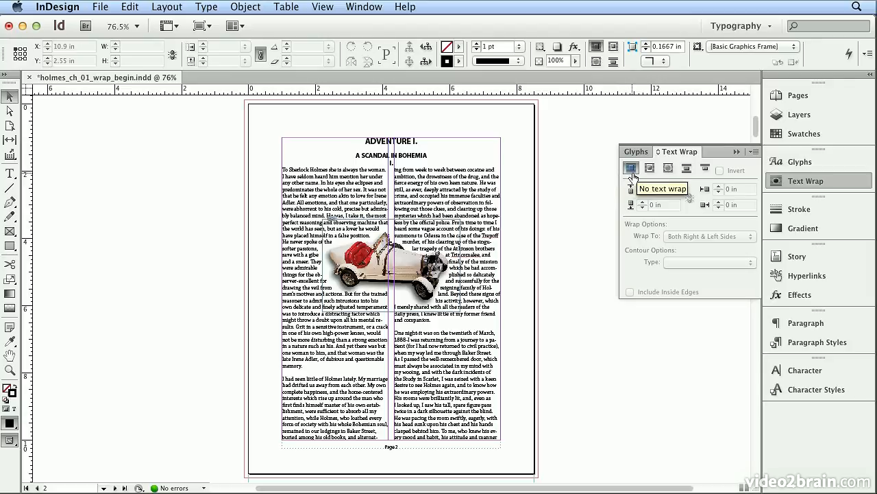
Check the car image's text wrap setting, deselect the image and close the text wrap settings.
click(418, 257)
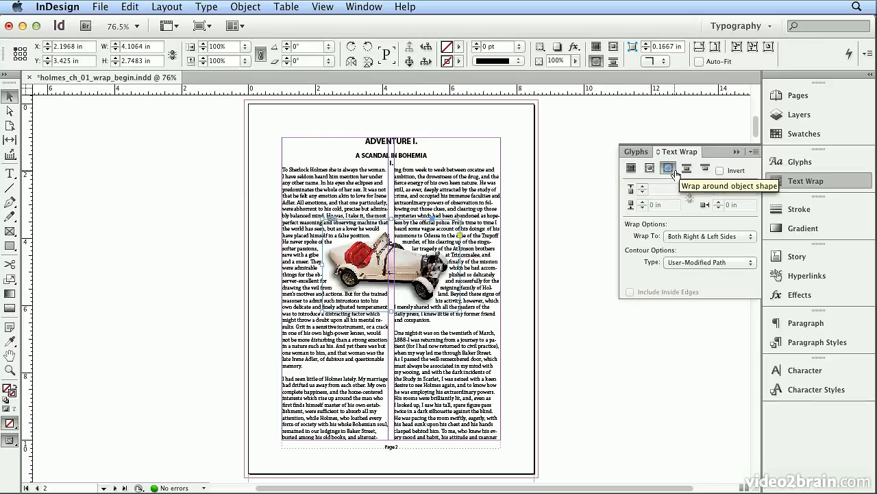
click(563, 195)
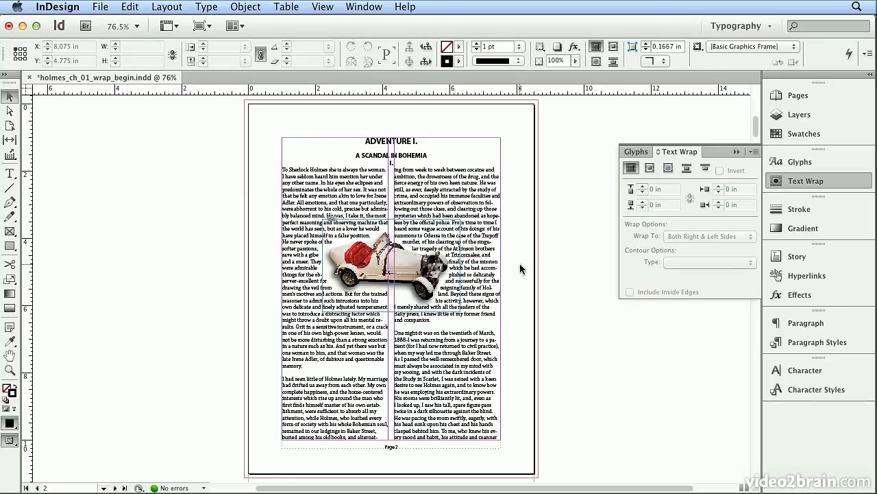
click(776, 183)
View pages 3 and 1 of the document, and return to page 2.
click(797, 96)
double_click(639, 242)
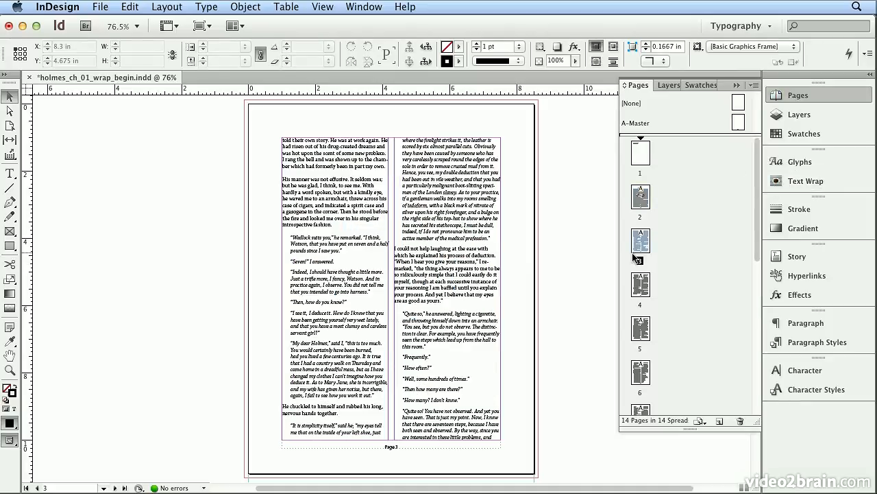
double_click(642, 152)
double_click(640, 196)
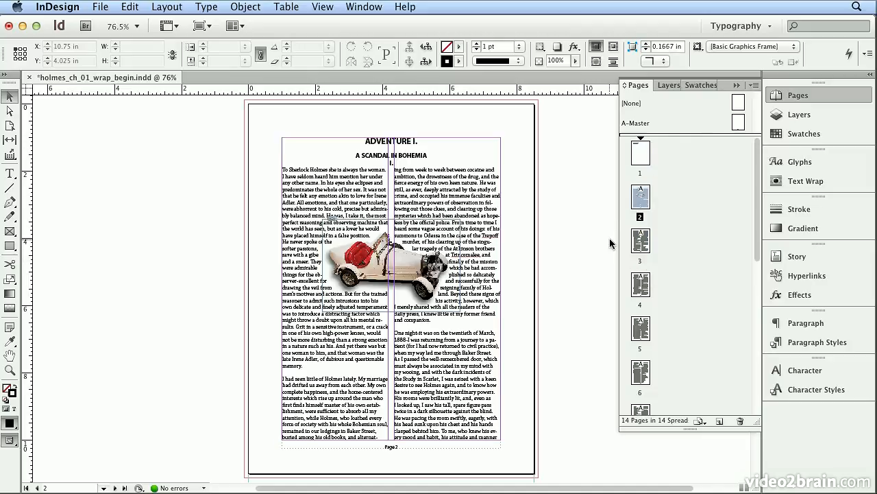